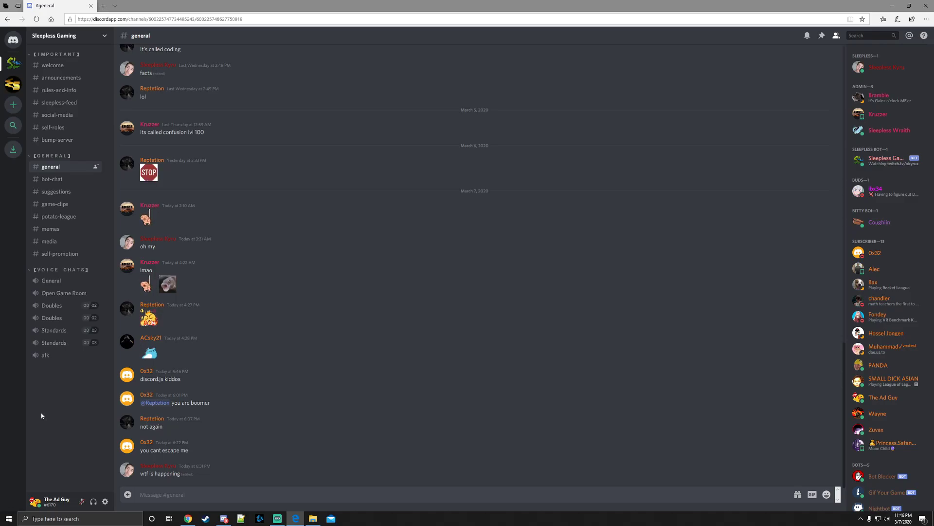
- Launch the self-bot via start.bat in the SELF BOT folder, then check the account's profile
key("alt+Tab")
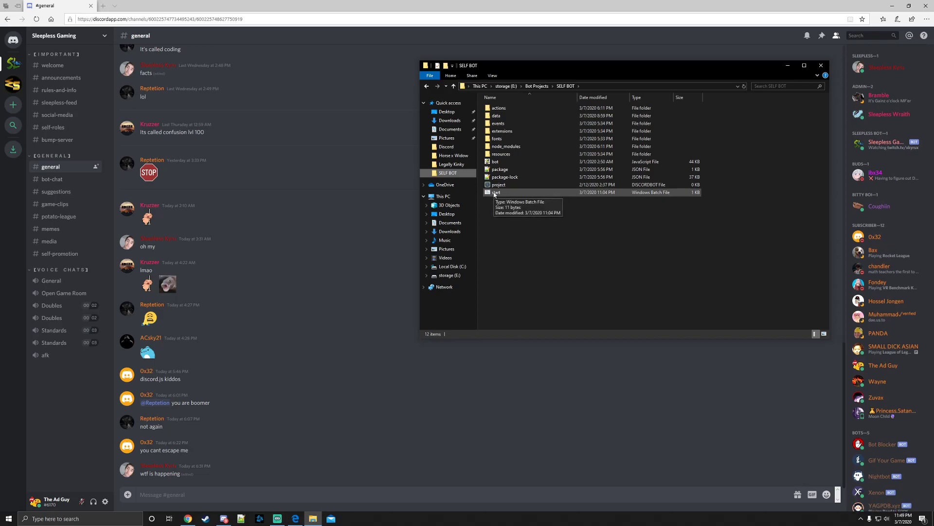
double_click(494, 193)
left_click(787, 65)
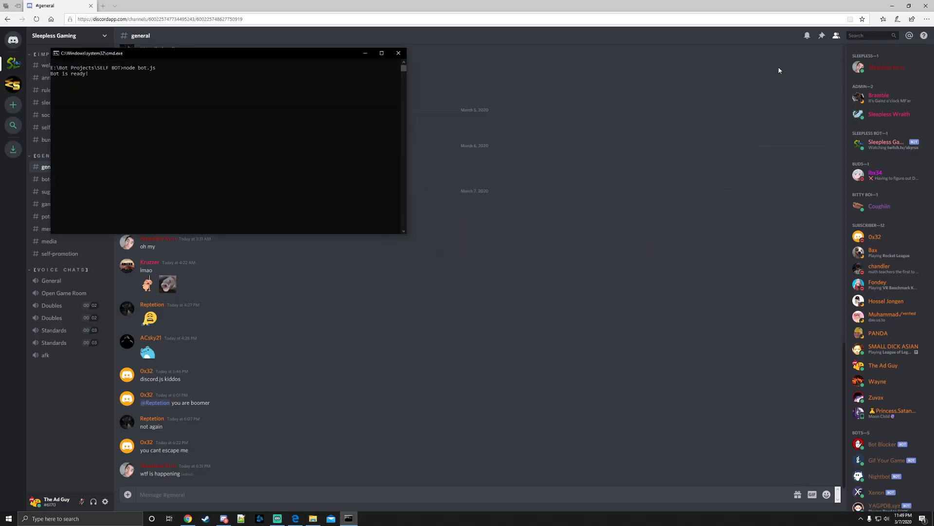
left_click(366, 54)
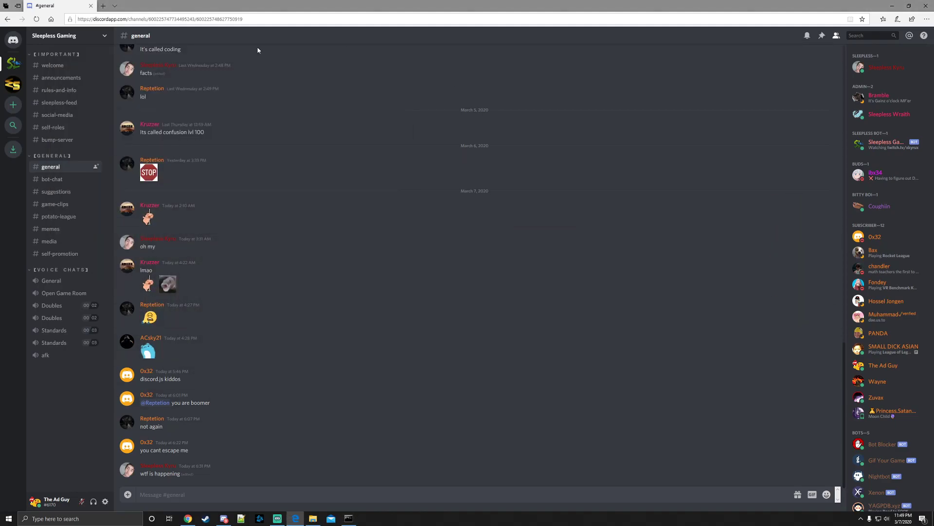
left_click(878, 366)
left_click(724, 349)
- Send '!logchannel #mod-logs' in #mod-logs, picking mod-logs from the channel autocomplete
key("alt+Tab")
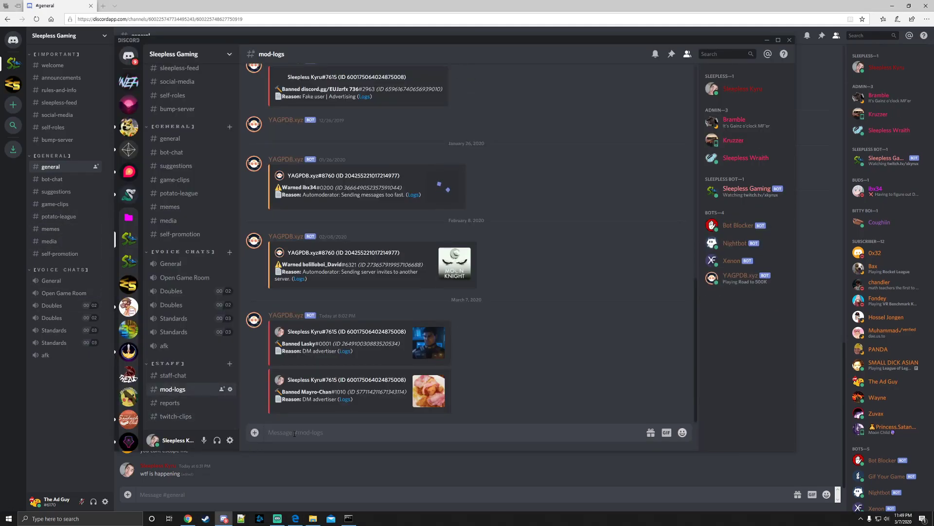
type("I")
type("logchannel")
type(" #")
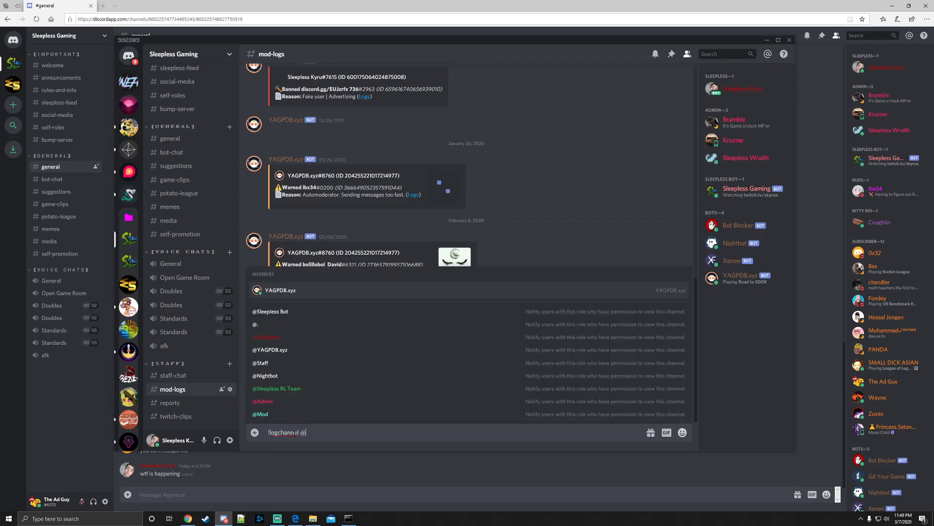
key("BackSpace")
type("#")
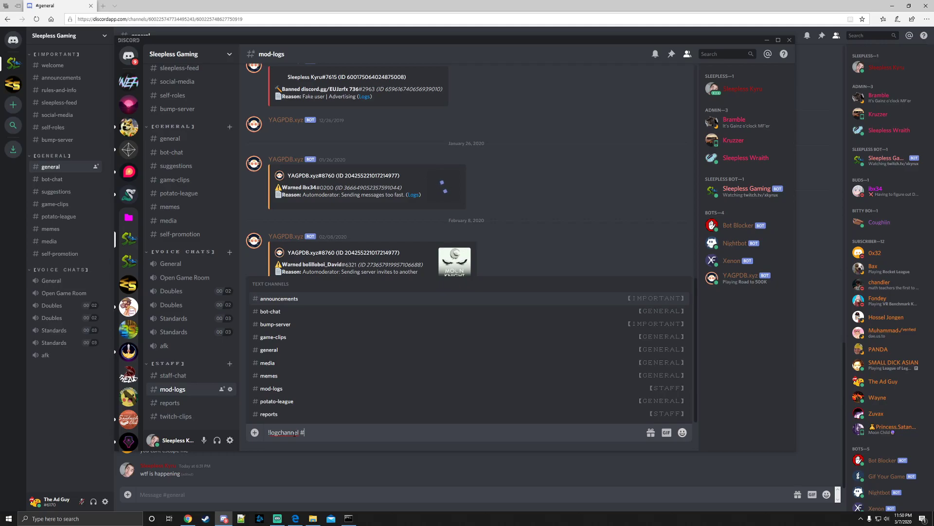
key("Down")
key("Down")
key("Down")
key("Up")
key("Up")
key("Down")
key("Down")
key("Down")
key("Down")
key("Down")
key("Down")
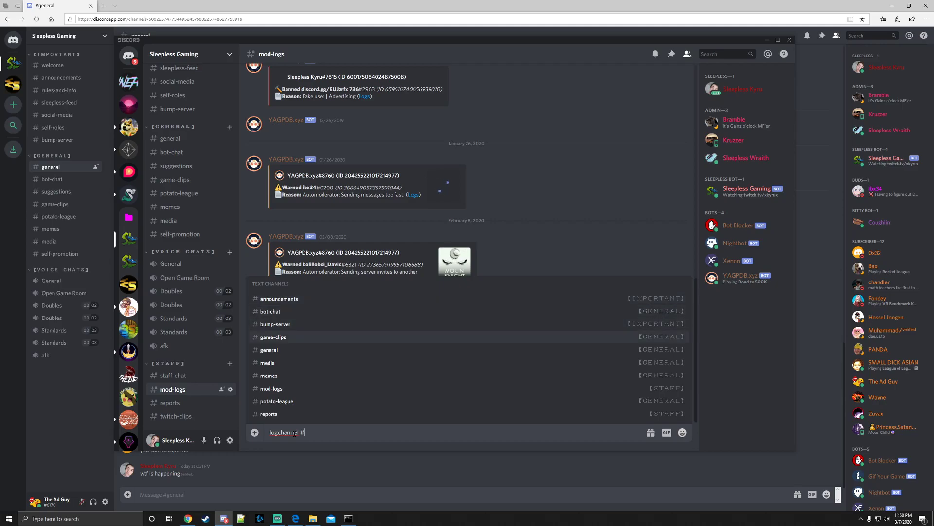
key("Return")
key("Return")
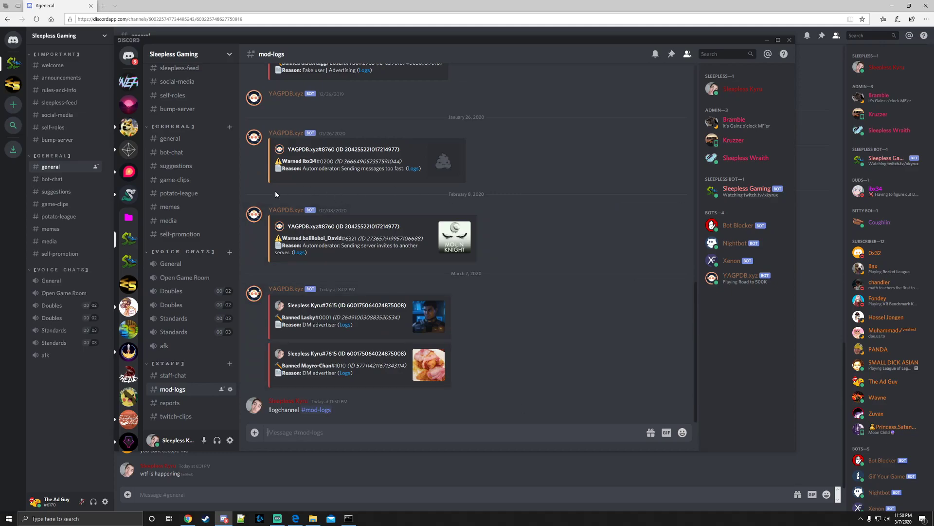
- Add the self-bot account as a member override in the mod-logs channel permissions
right_click(165, 389)
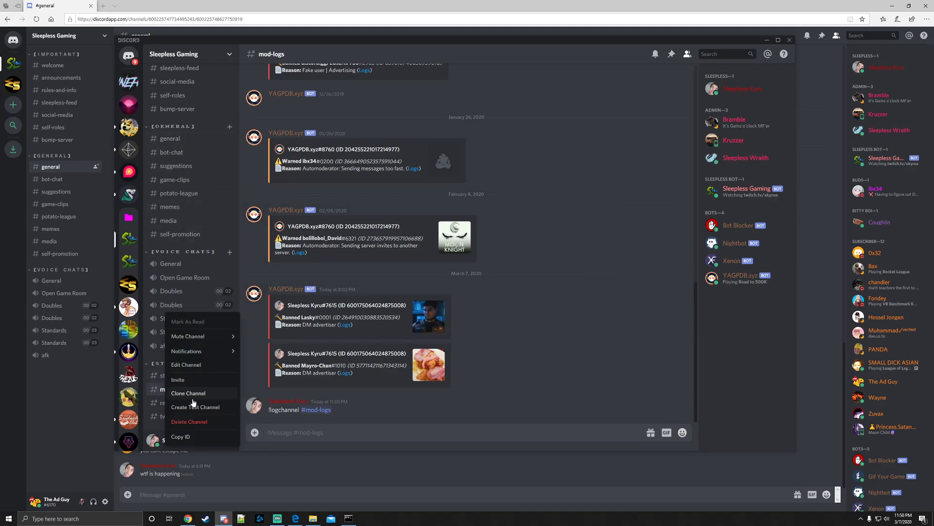
left_click(184, 371)
left_click(272, 97)
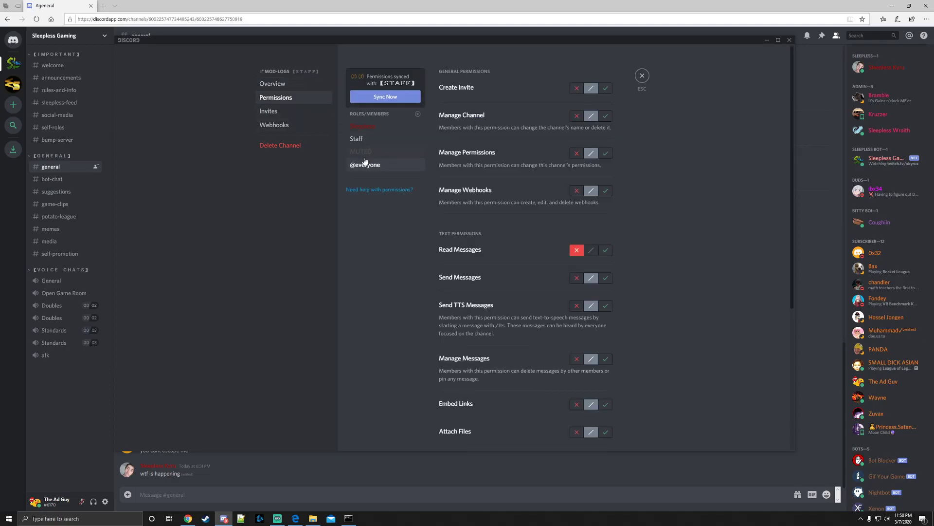
left_click(381, 116)
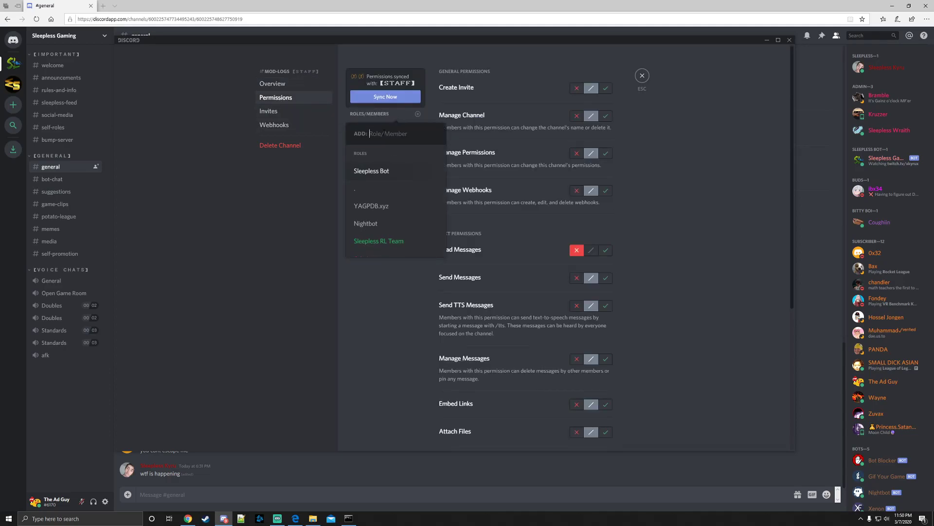
type("the ad")
key("ctrl+a")
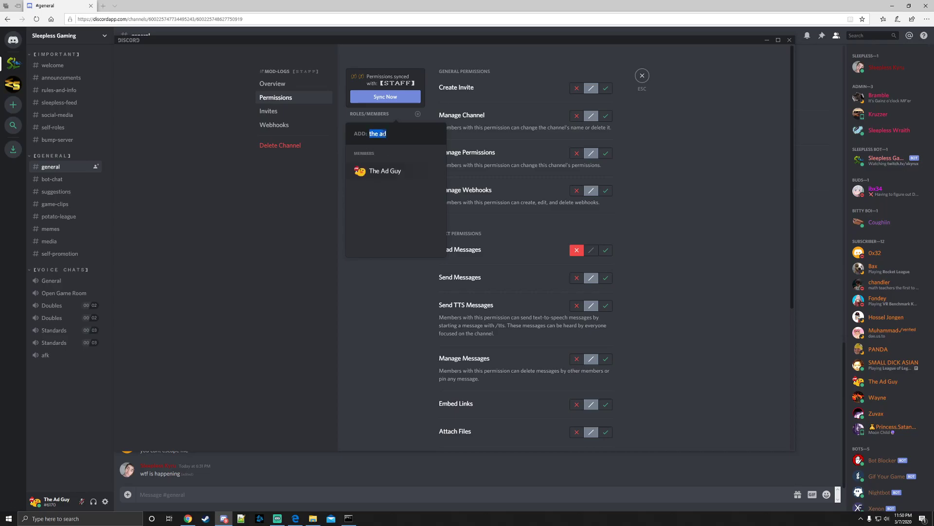
left_click(385, 172)
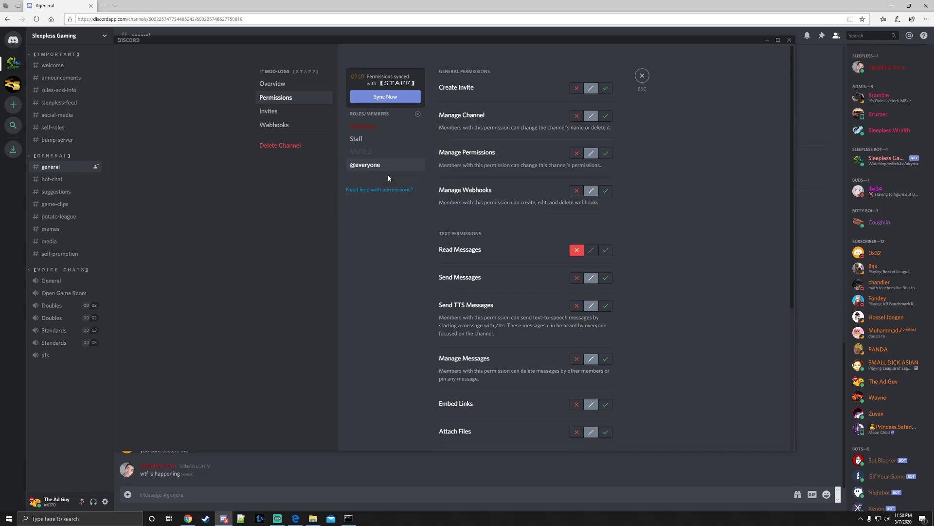
- Allow Read Messages, Send Messages and Embed Links for the self-bot, then save
left_click(606, 250)
left_click(606, 277)
scroll(605, 273, "down", 3)
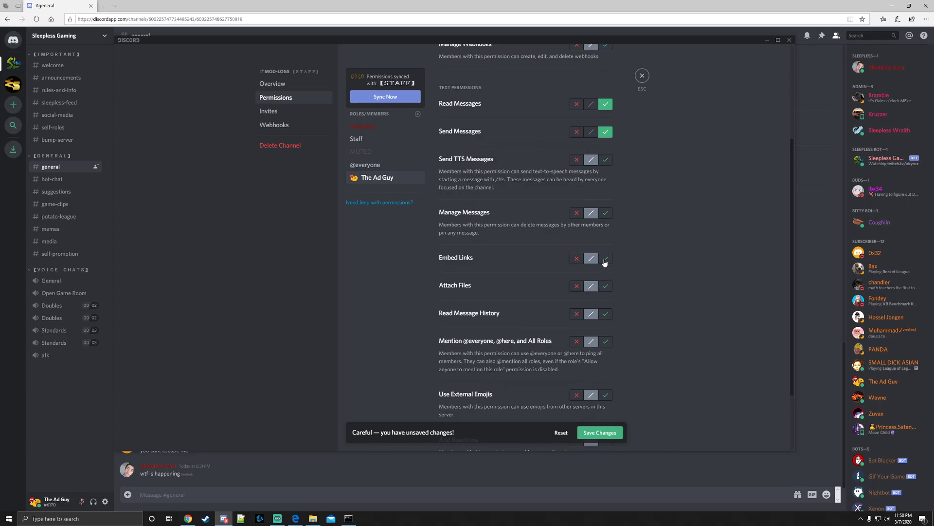
left_click(606, 258)
left_click(600, 432)
- Resend '!logchannel #mod-logs' and get the reply 'Log channel set to #mod-logs'
left_click(643, 76)
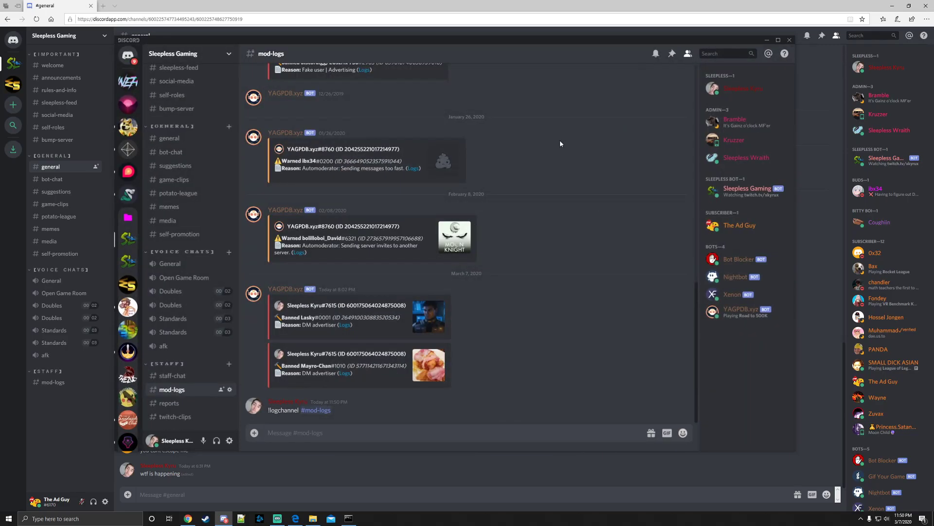
type("!lo")
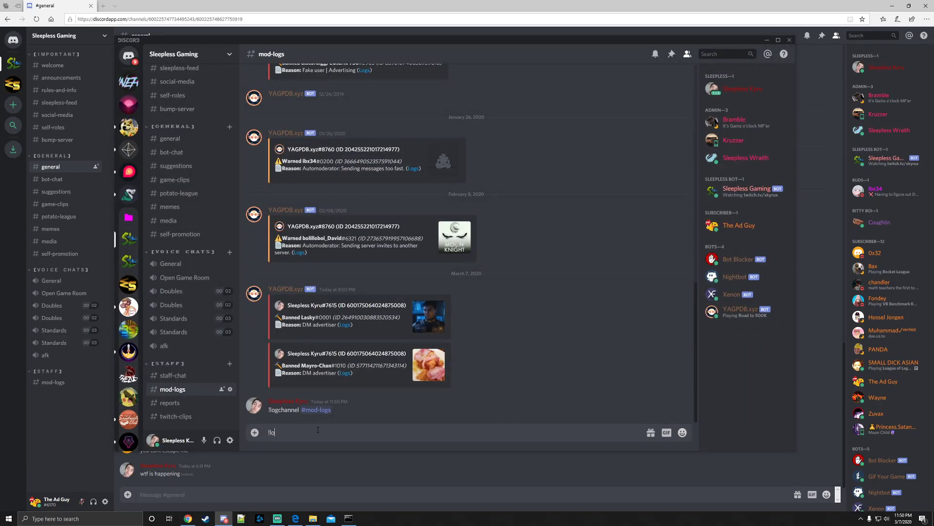
type("gchannel #")
key("Return")
key("Return")
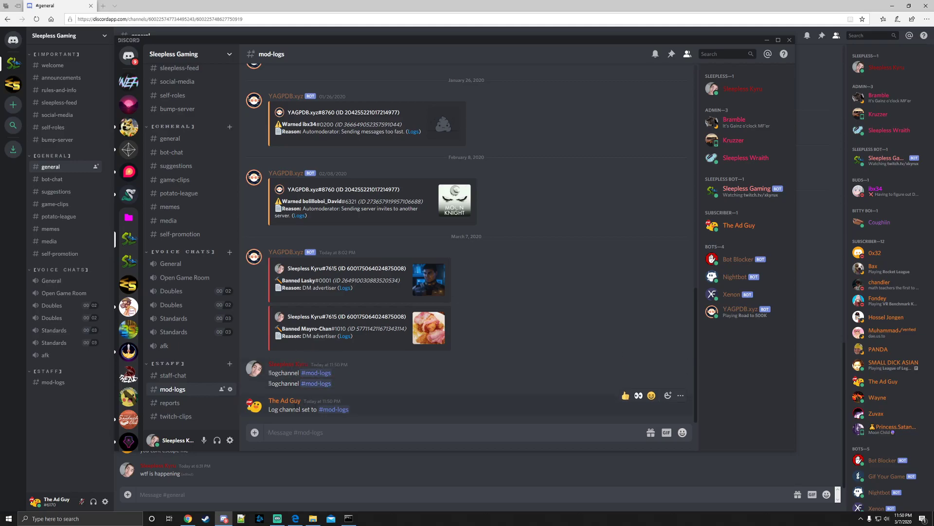
scroll(186, 161, "up", 3)
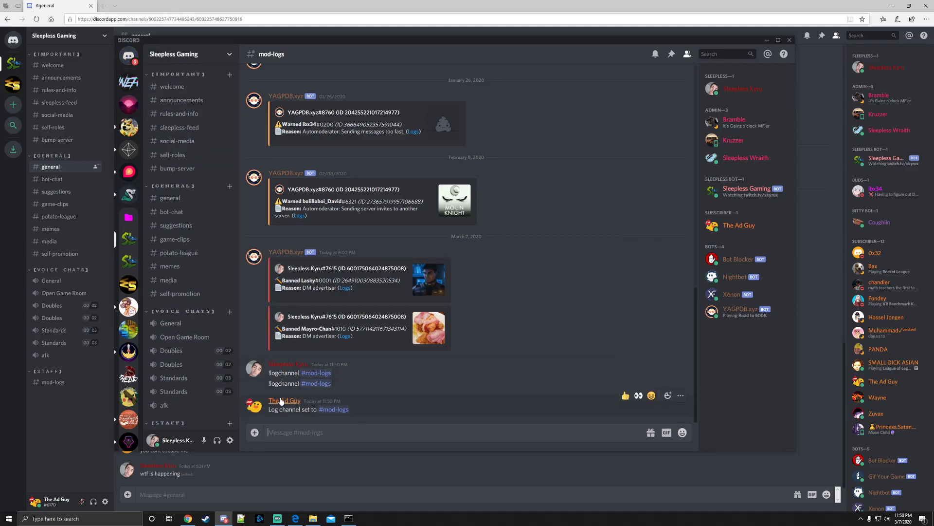
- From #general, DM the self-bot 'What is up, join my server cause I am better than everyone else'
left_click(170, 198)
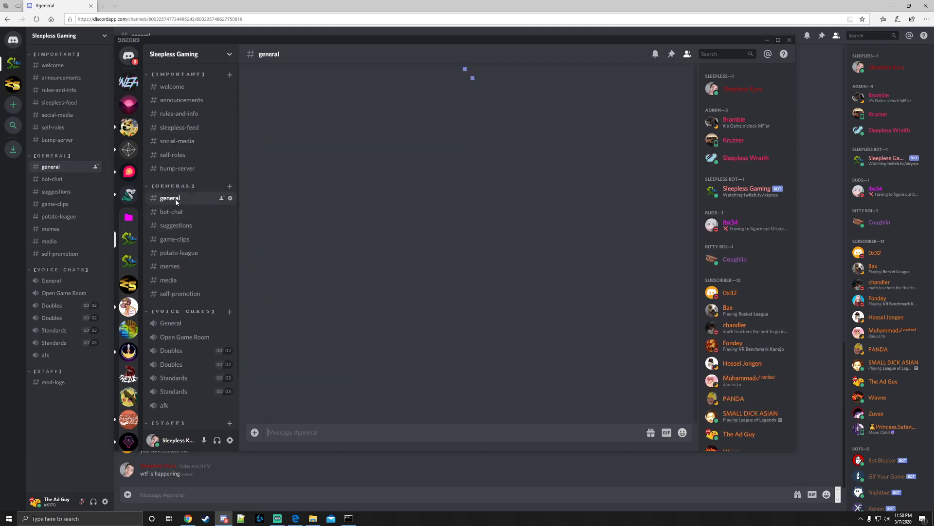
scroll(736, 341, "down", 2)
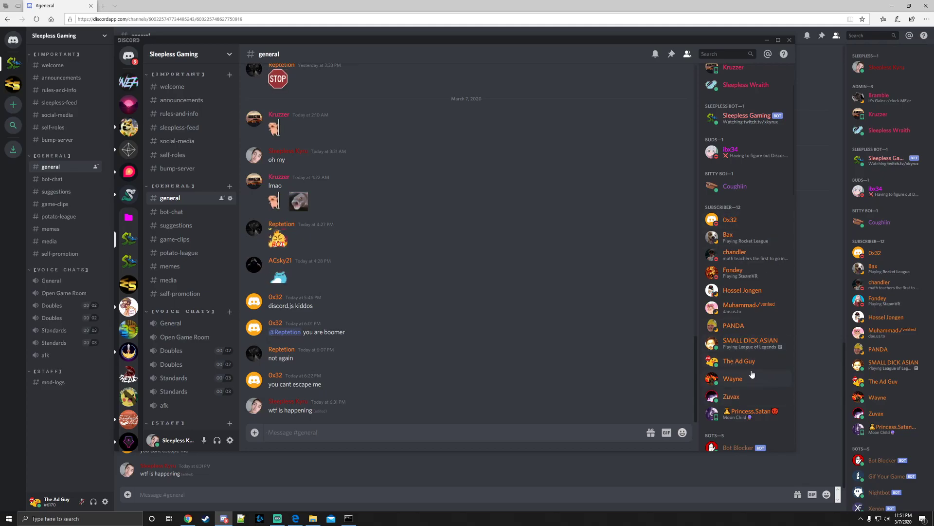
left_click(748, 362)
right_click(743, 363)
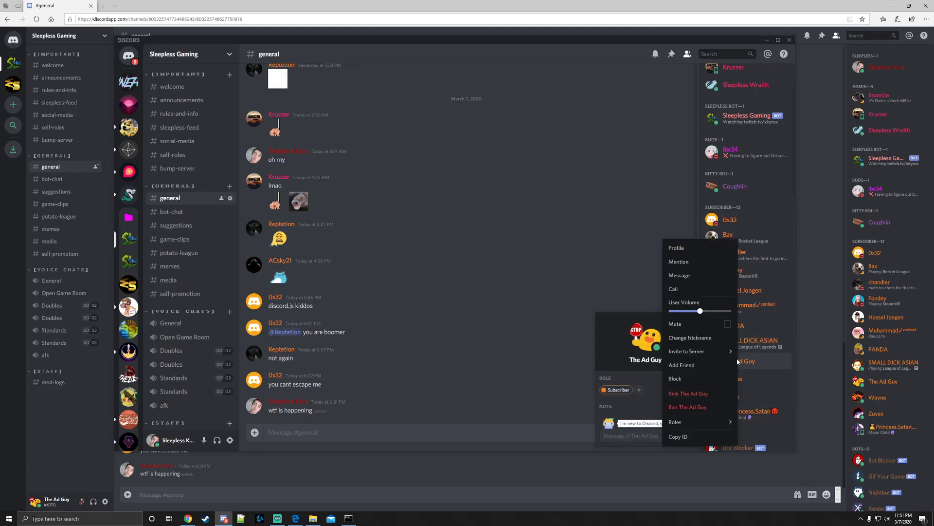
left_click(631, 438)
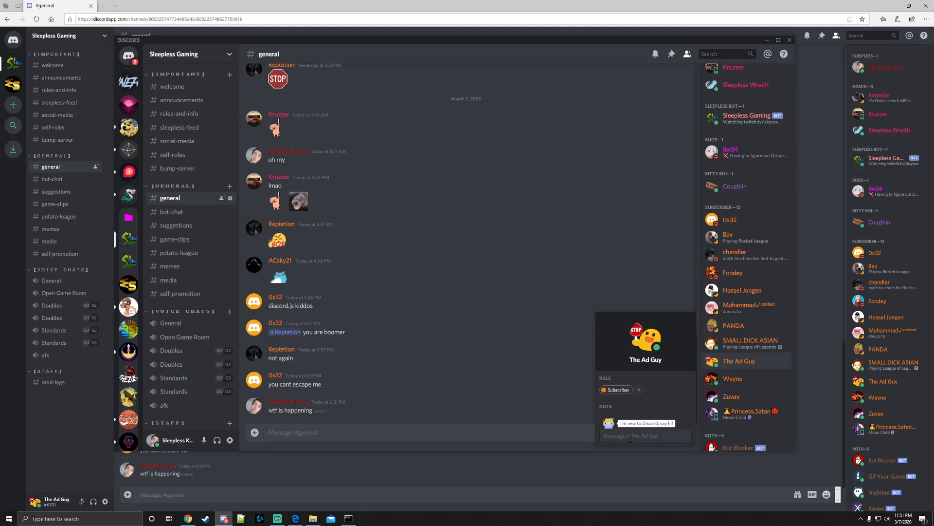
type("What is ")
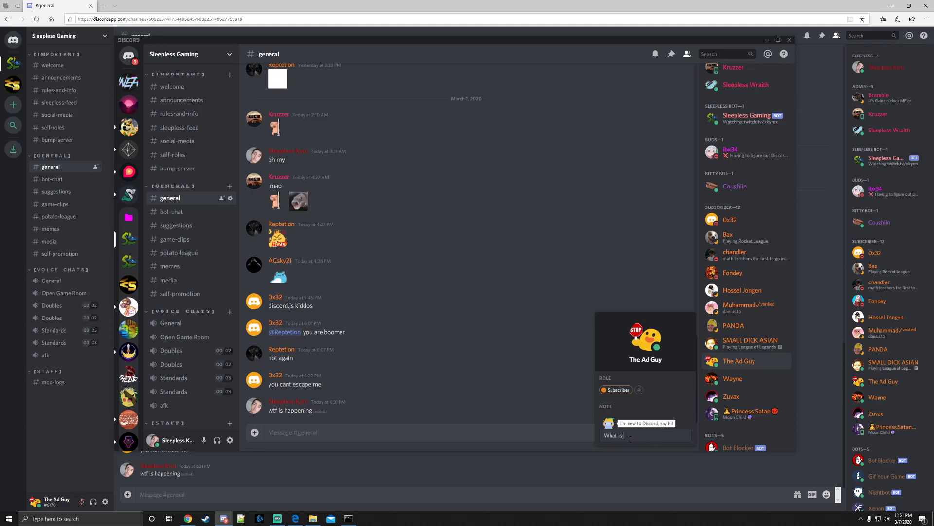
type("up, join my server cause I")
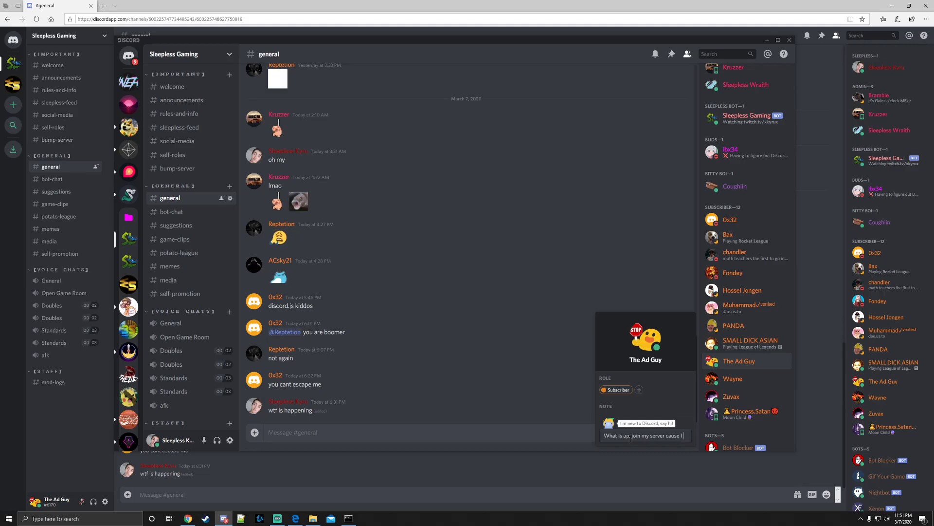
type(" am better")
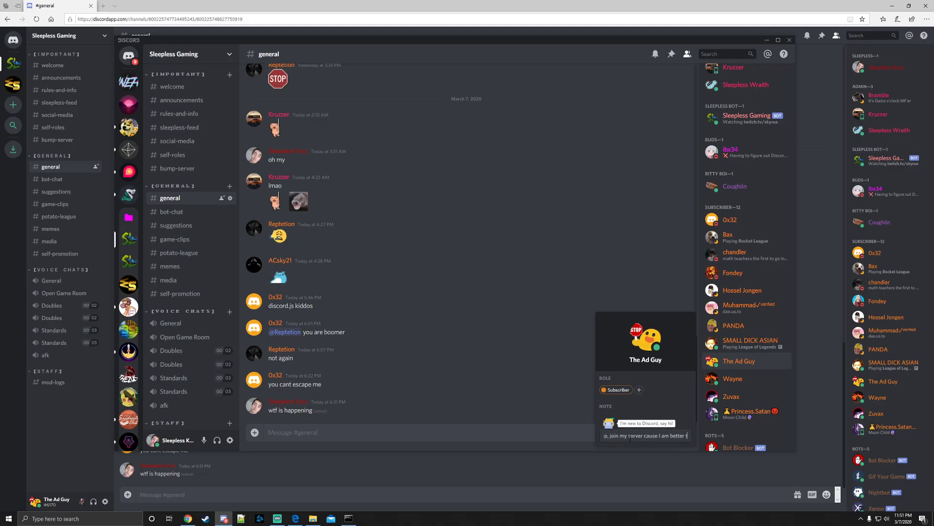
type(" than everyone else")
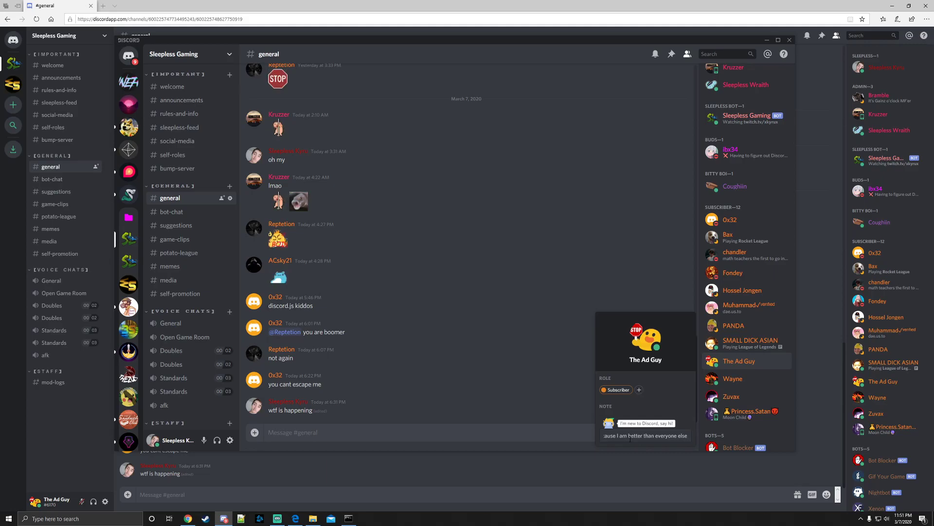
type(" :)i")
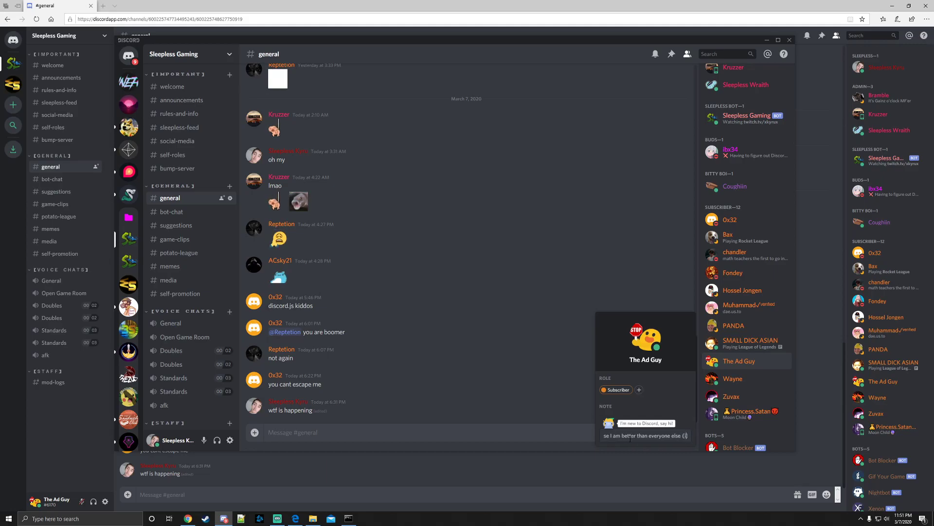
type("nsert inv")
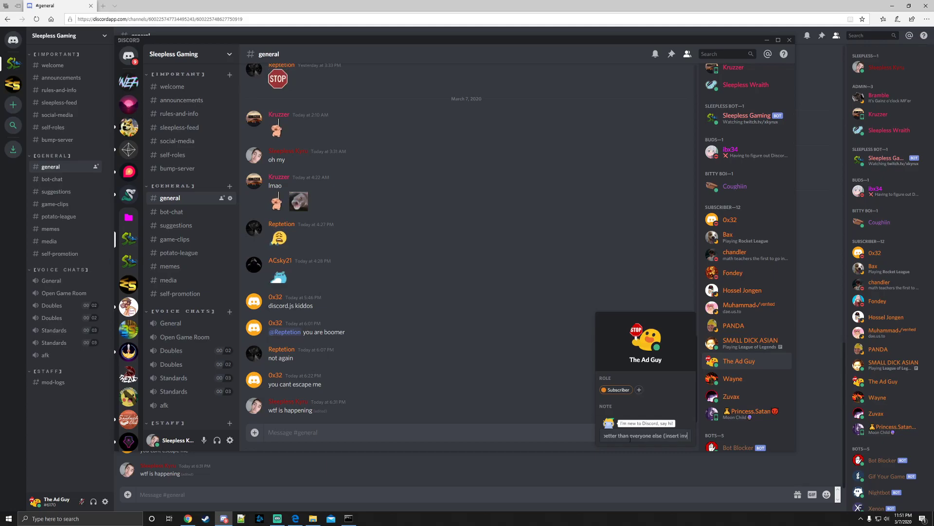
type("ite}")
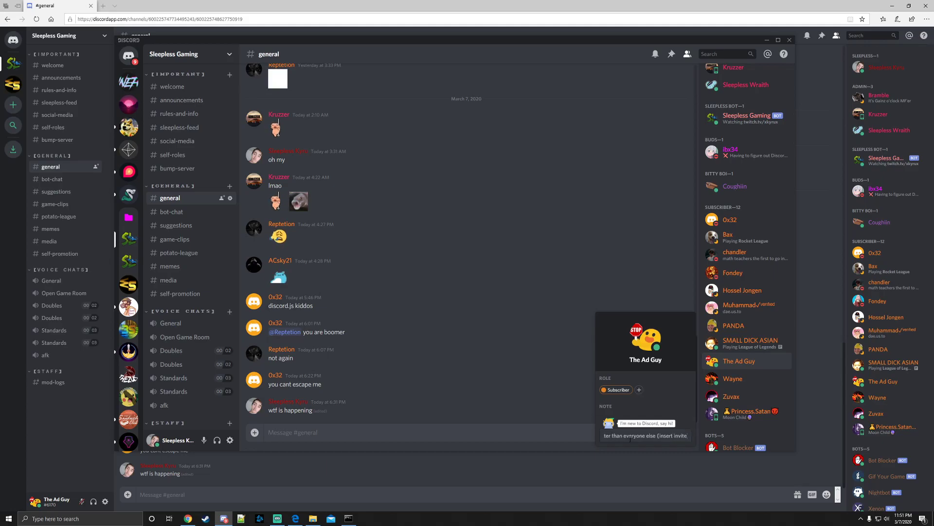
key("Return")
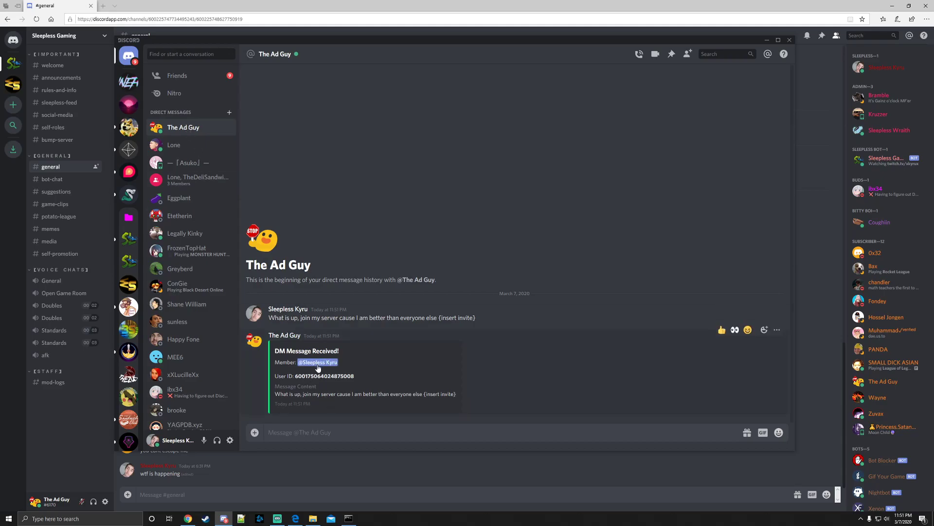
- Review the advert and its 'DM Message Received!' embed, then return to Sleepless Gaming #general
left_click_drag(270, 318, 477, 318)
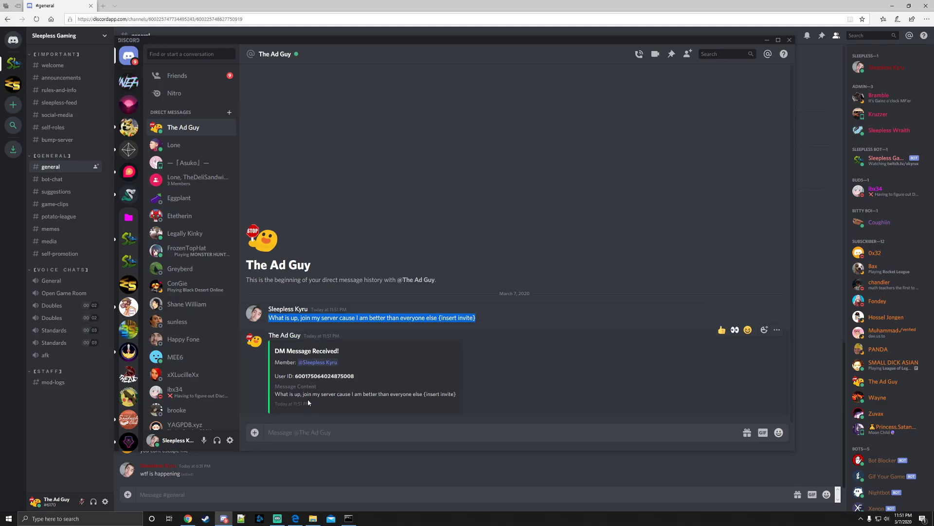
left_click(358, 389)
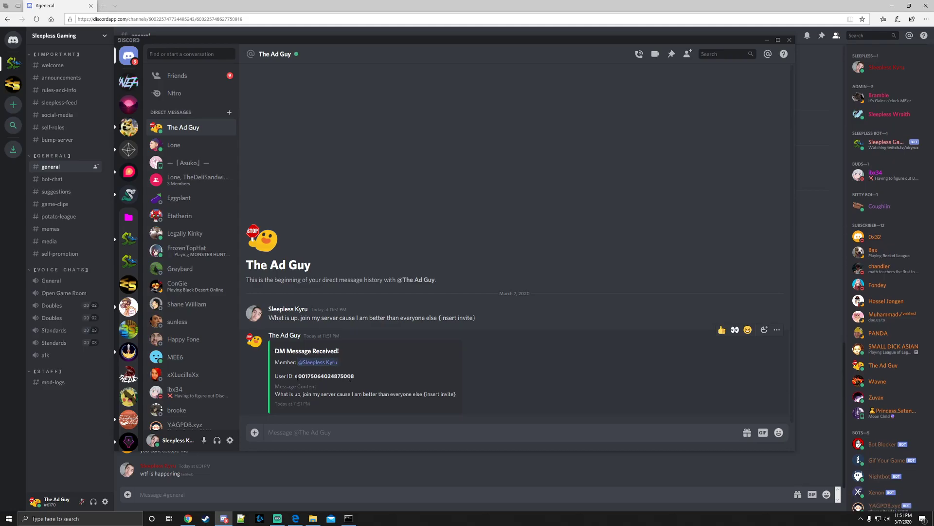
left_click(318, 362)
left_click(299, 384)
left_click_drag(303, 377, 325, 376)
left_click(326, 376)
left_click_drag(275, 393, 341, 394)
left_click(424, 389)
left_click(285, 335)
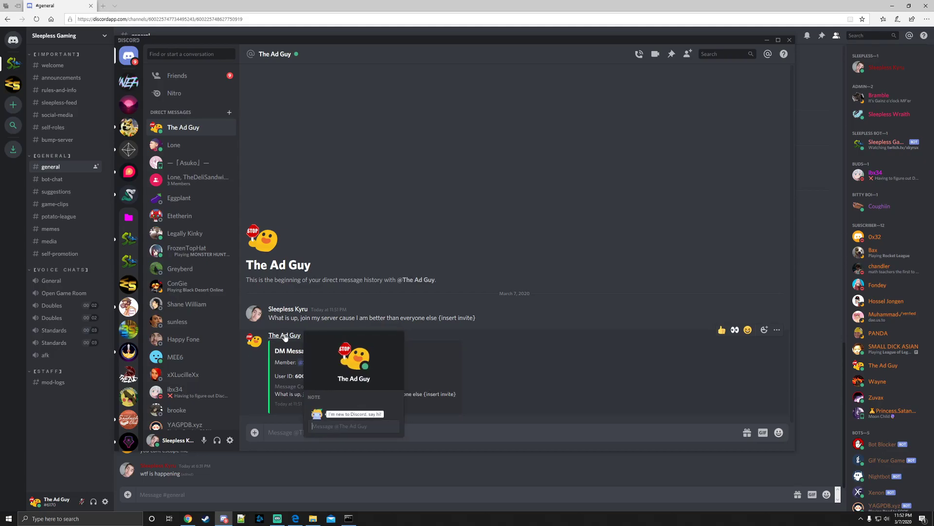
left_click(378, 311)
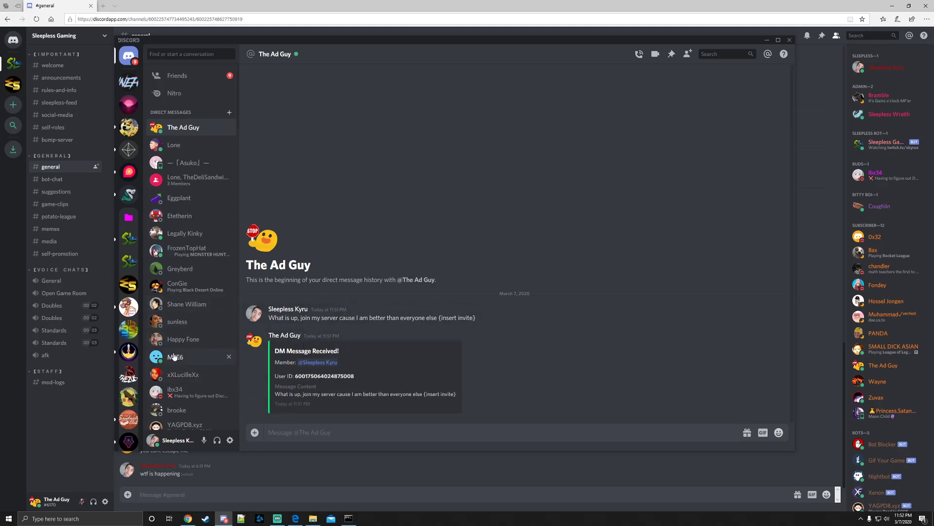
left_click(128, 238)
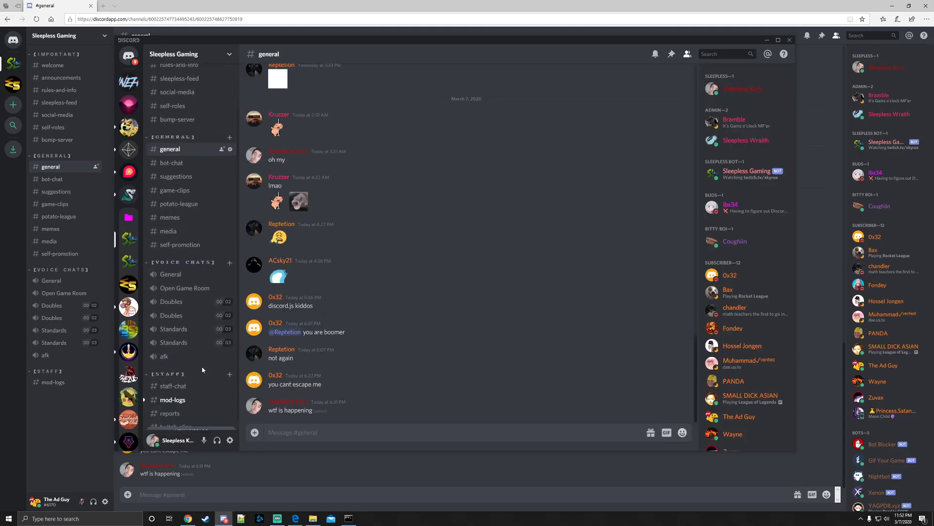
- In #mod-logs, inspect the advertiser in the logged embed and select their User ID
scroll(203, 370, "down", 1)
left_click(174, 389)
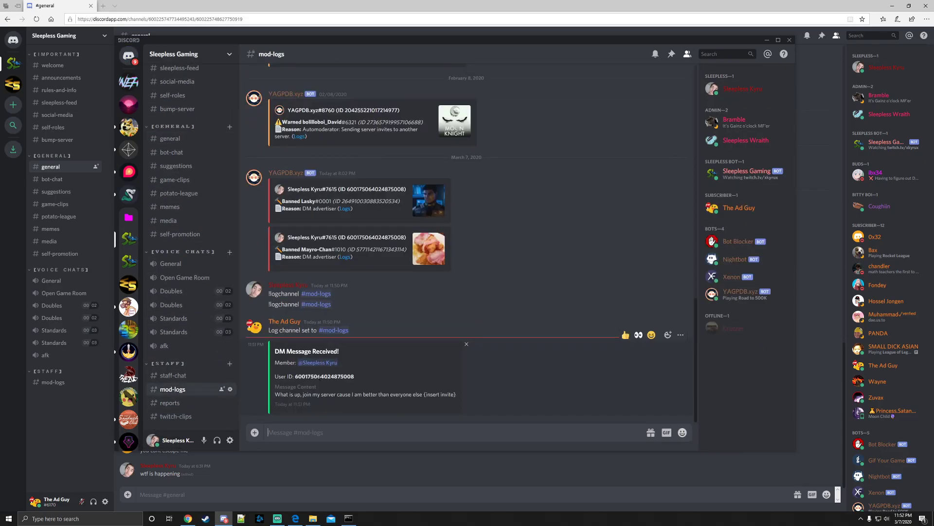
left_click(317, 362)
left_click(307, 383)
double_click(324, 376)
left_click(317, 363)
right_click(317, 363)
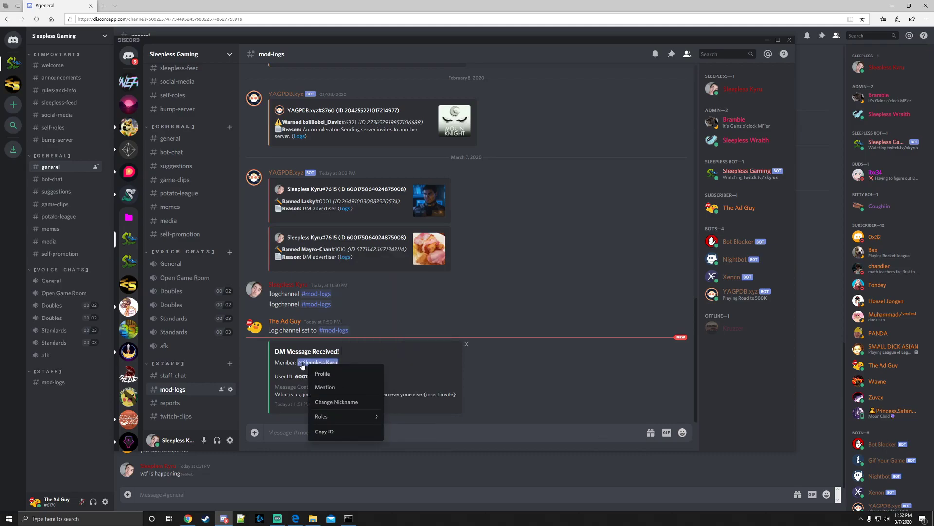
mouse_move(370, 415)
right_click(305, 365)
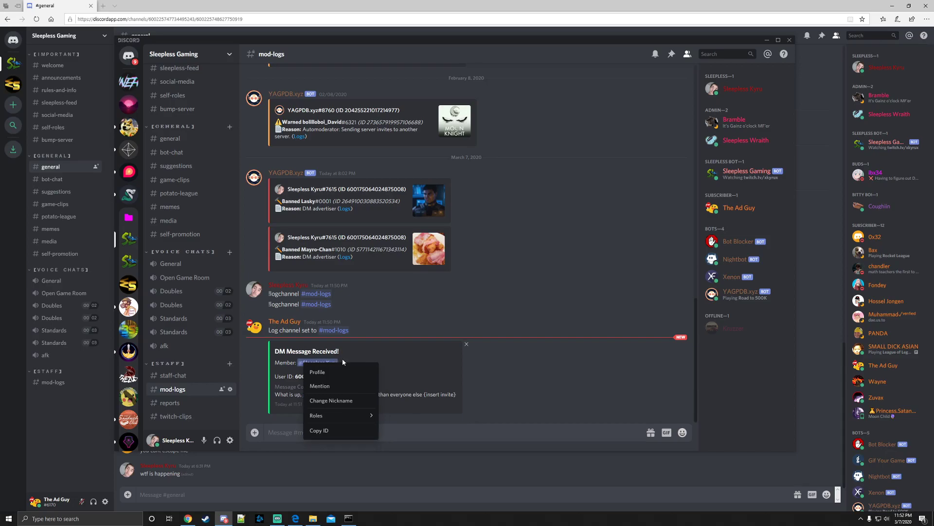
left_click(389, 348)
double_click(313, 376)
key("ctrl+c")
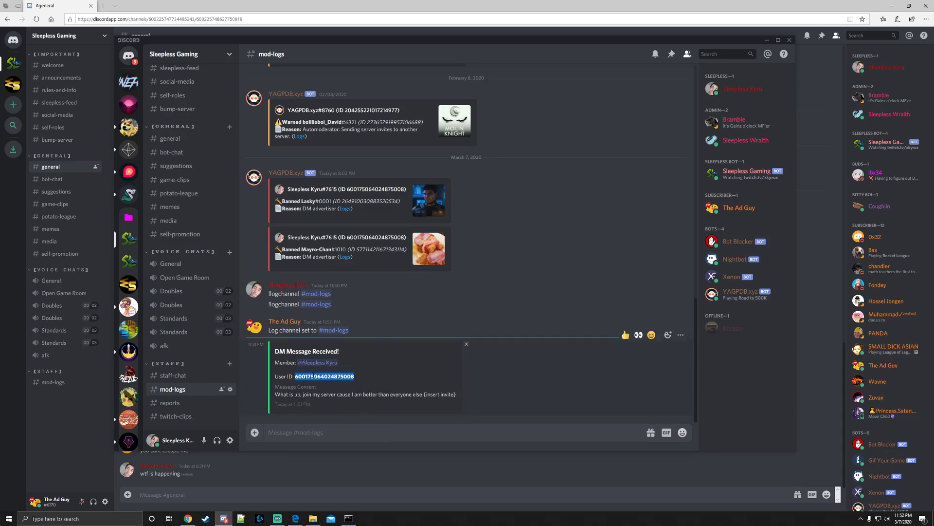
- Send '-ban' with the pasted User ID and reason 'DM advertising'
left_click(312, 375)
type("-ban")
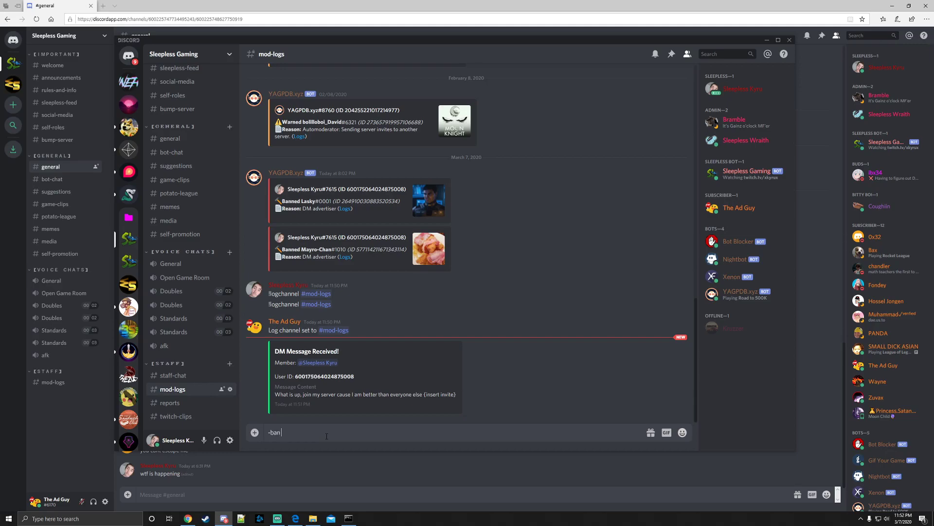
key("ctrl+v")
type("DM advertising")
key("Return")
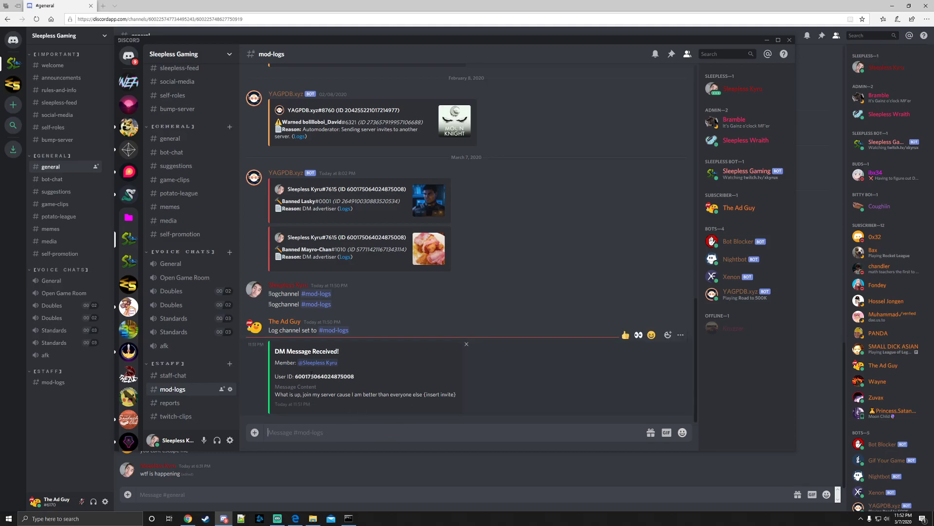
- Close the desktop Discord window to return to the browser's Sleepless Gaming #general
left_click(57, 448)
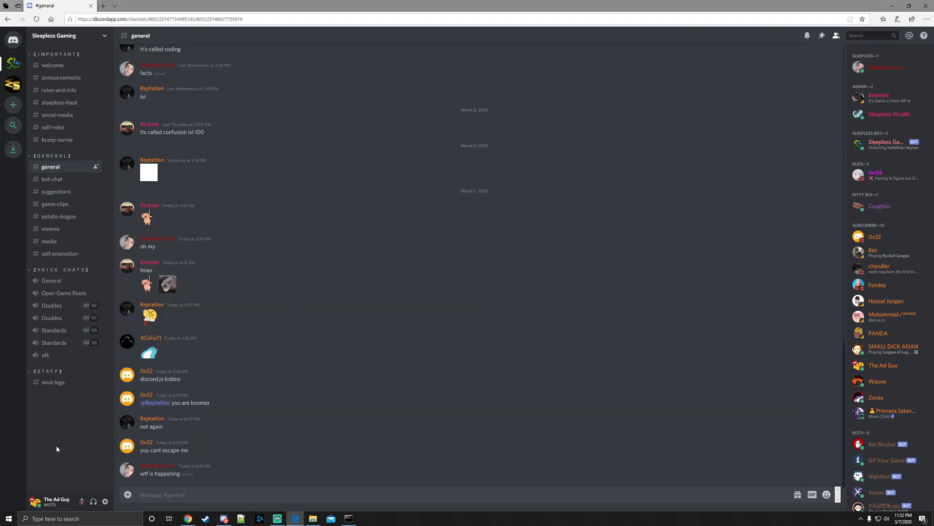